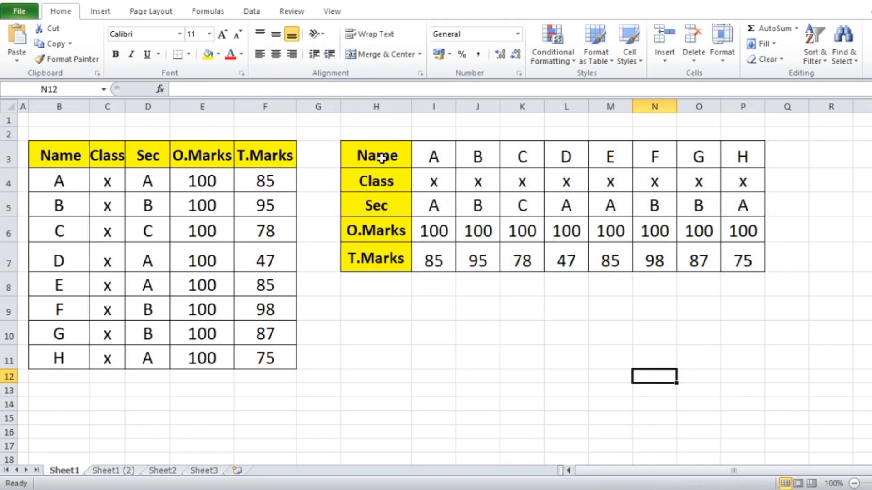
Clear the contents of the horizontal marks table in H3:P7, keeping its borders and fill
drag(377, 155, 734, 267)
key(Delete)
click(522, 357)
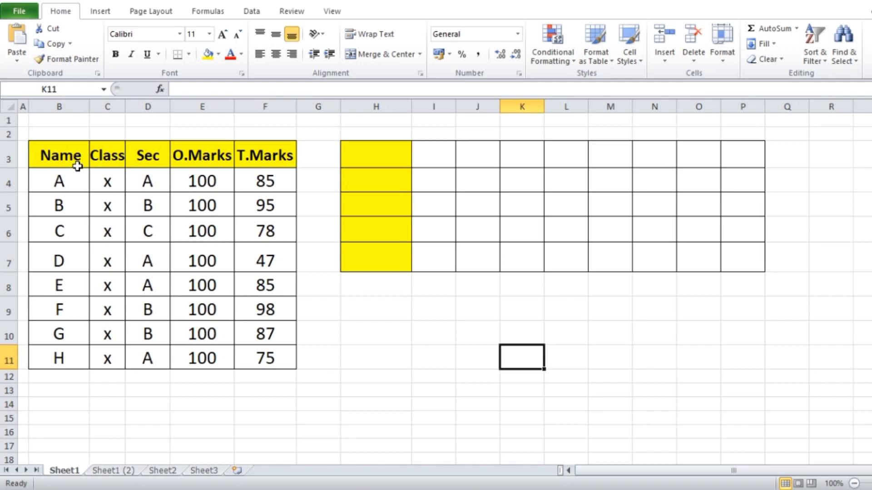
Copy the Name column B3:B11 and paste it transposed into row 3 starting at H3 using Paste Special
drag(70, 149, 70, 354)
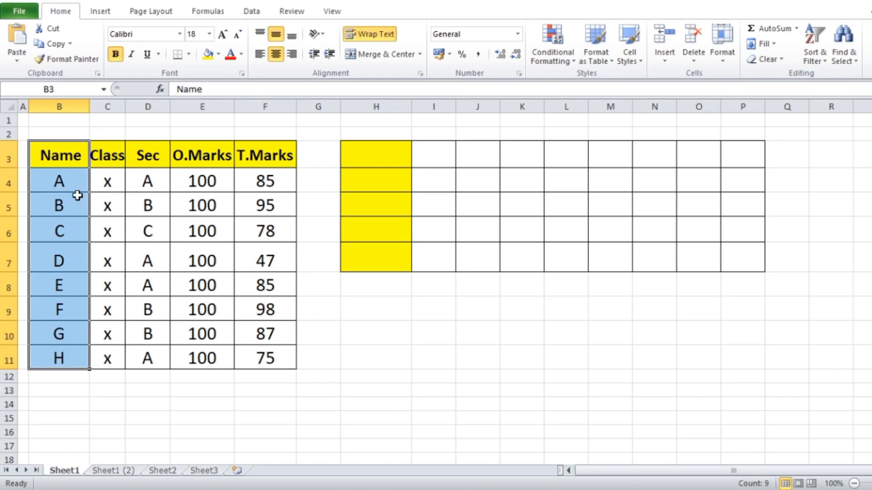
key(ctrl+c)
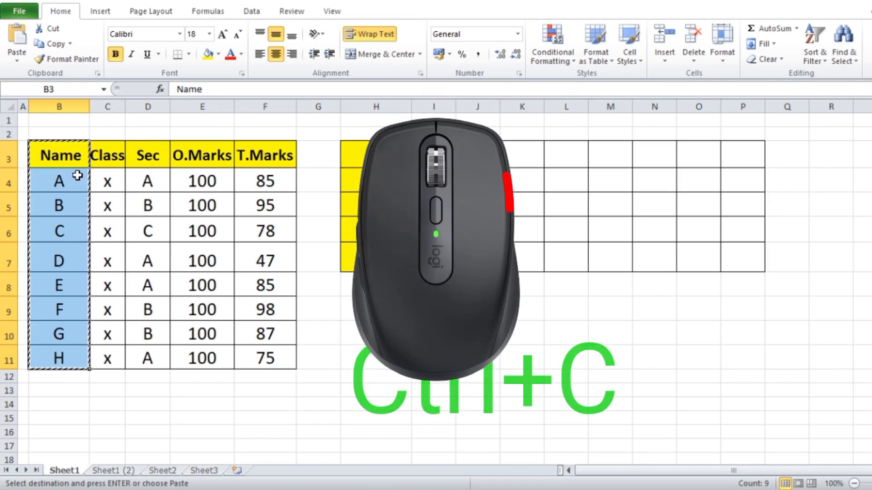
right_click(78, 176)
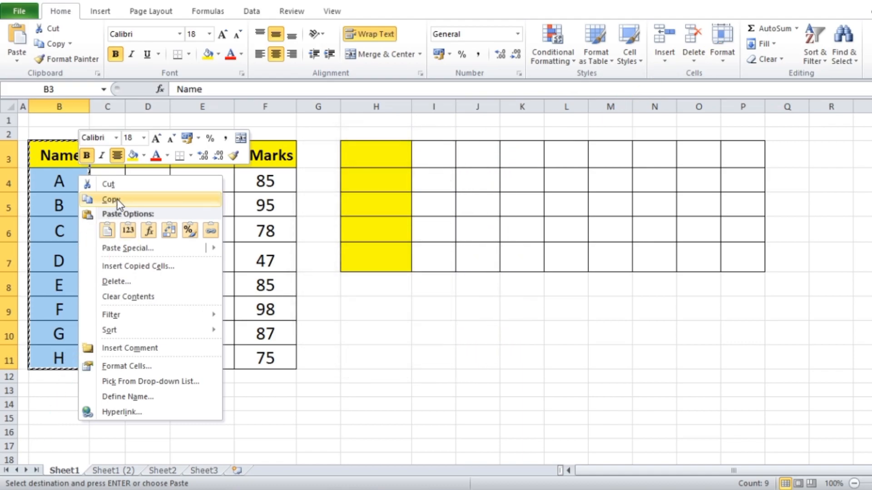
click(117, 200)
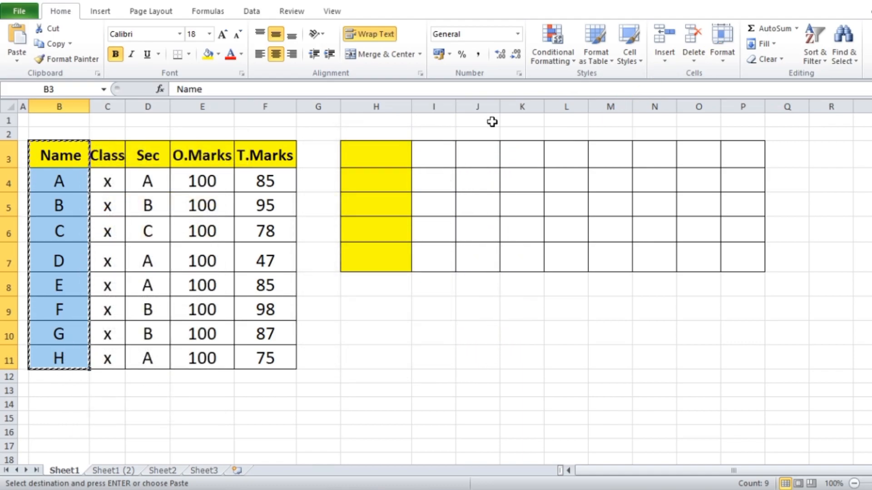
click(377, 154)
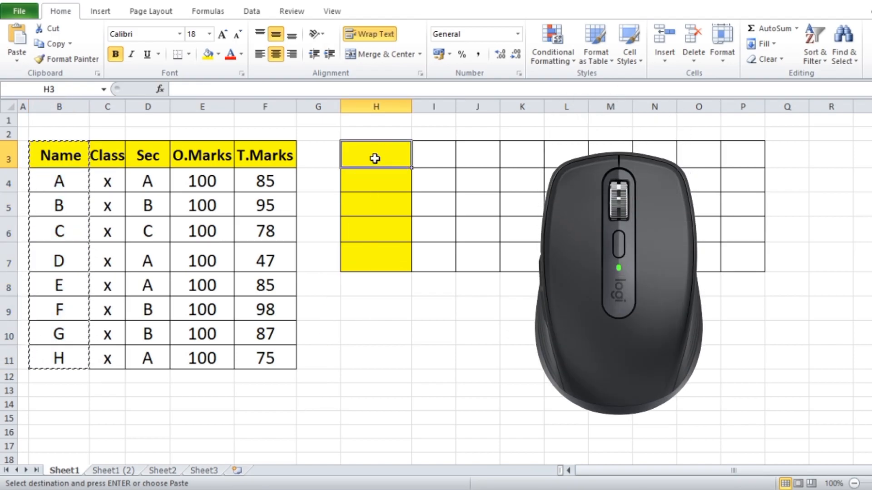
right_click(374, 158)
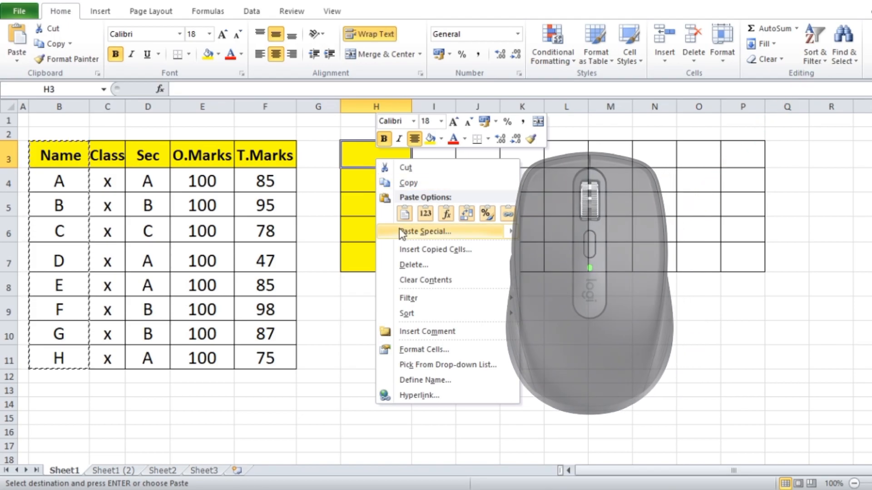
mouse_move(397, 233)
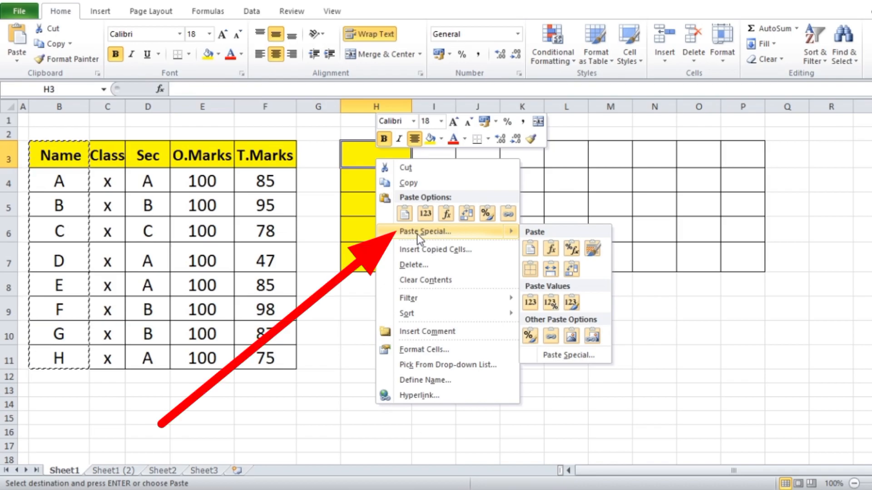
click(432, 232)
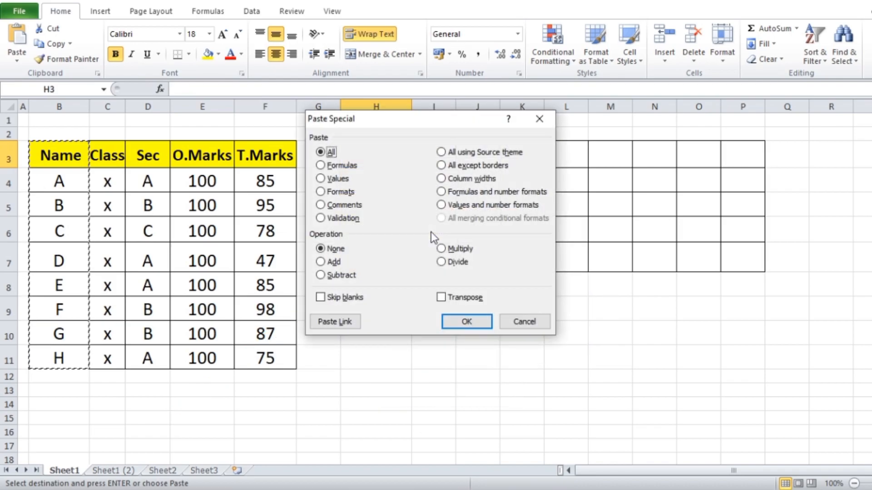
click(442, 298)
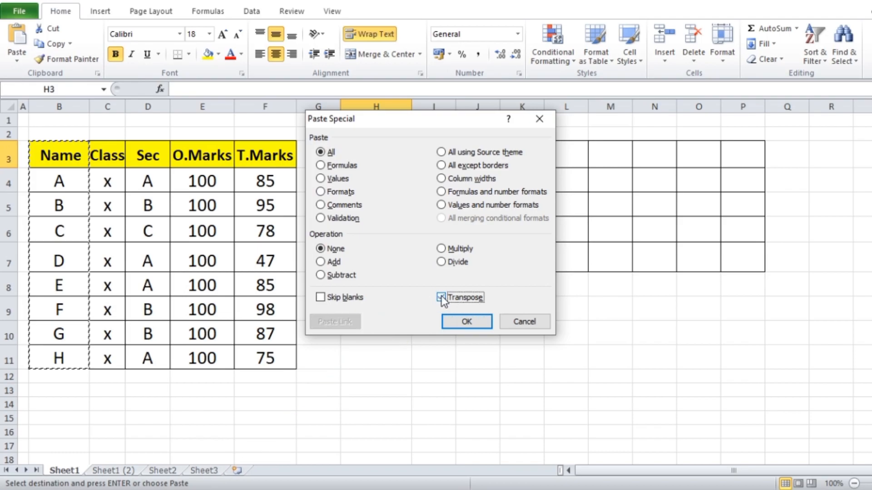
click(465, 320)
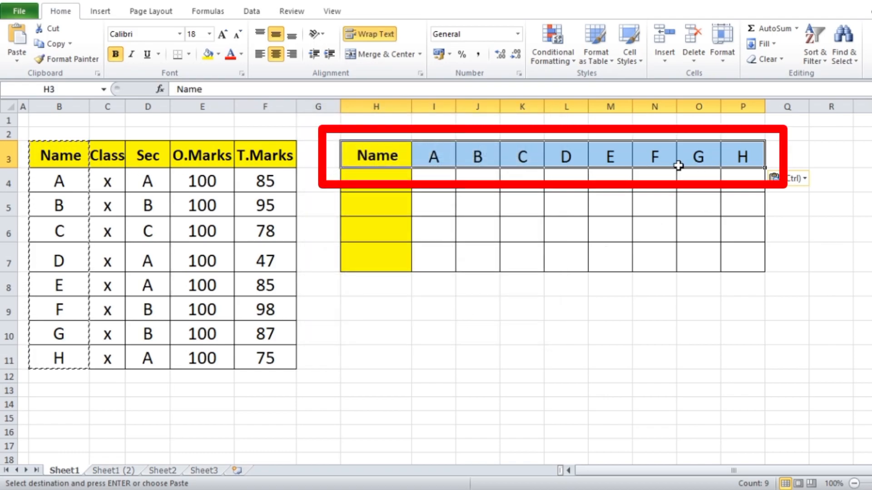
Copy the Class, Sec, O.Marks and T.Marks columns (C3:F11) and paste them transposed starting at H4 using Paste Special
mouse_move(142, 158)
mouse_down()
mouse_move(105, 154)
mouse_move(261, 179)
mouse_move(262, 353)
mouse_up()
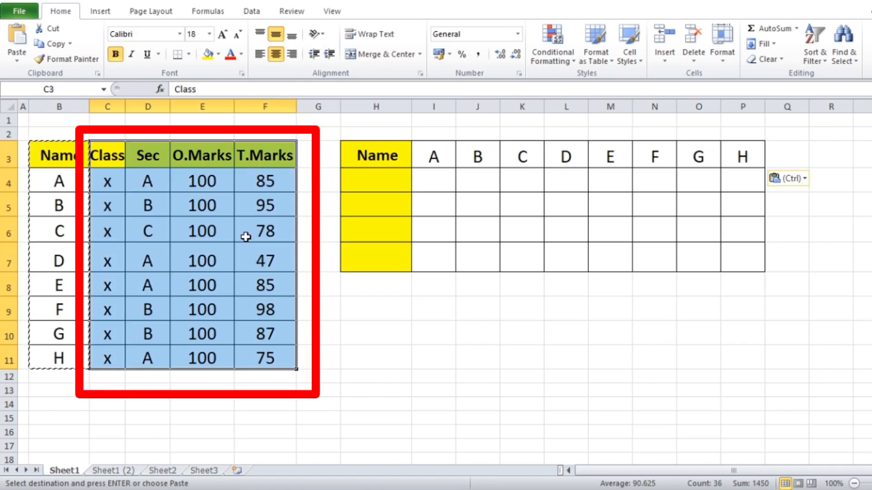
right_click(205, 161)
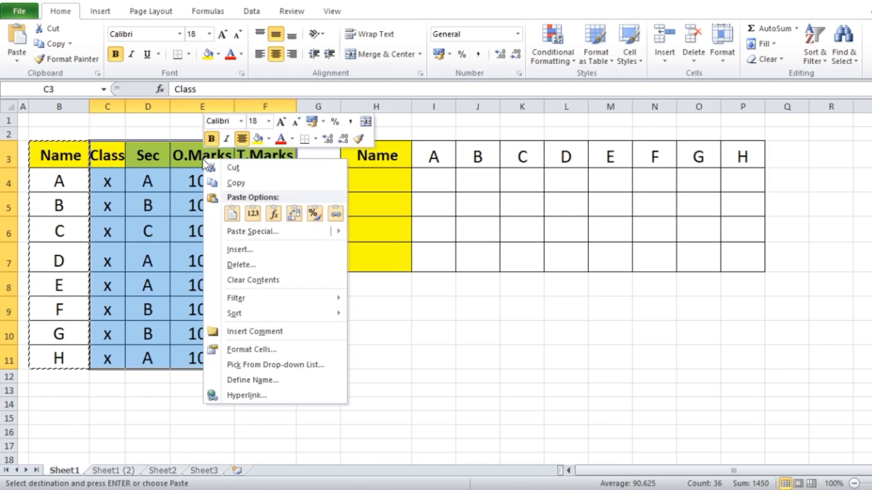
click(239, 183)
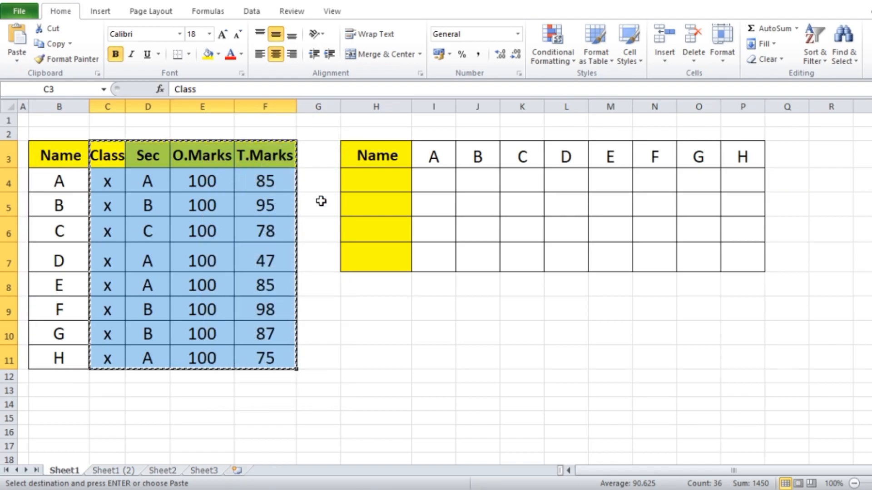
click(373, 178)
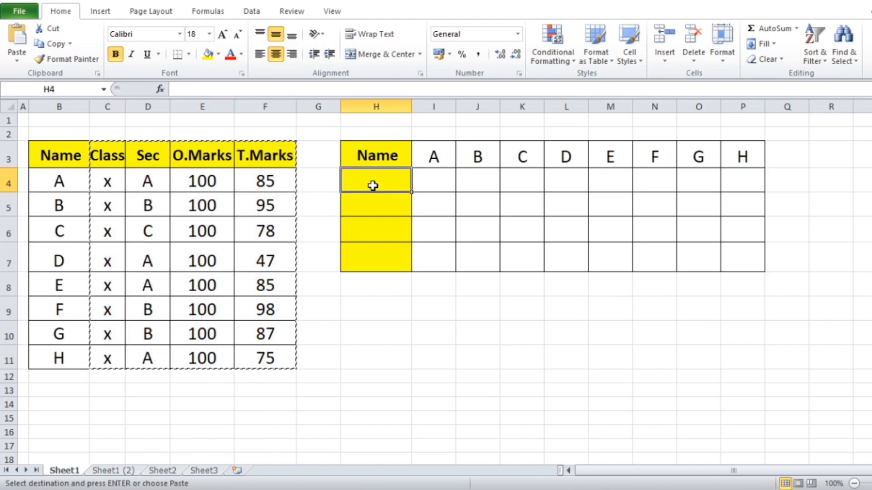
right_click(374, 186)
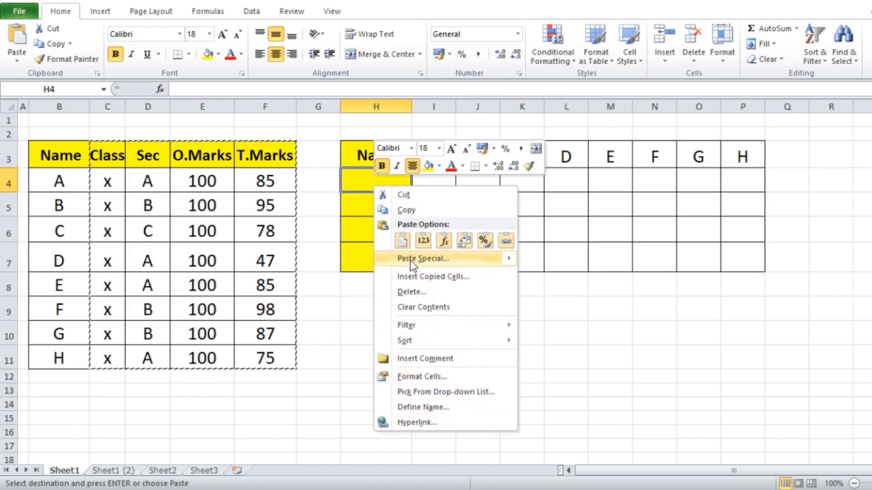
click(430, 260)
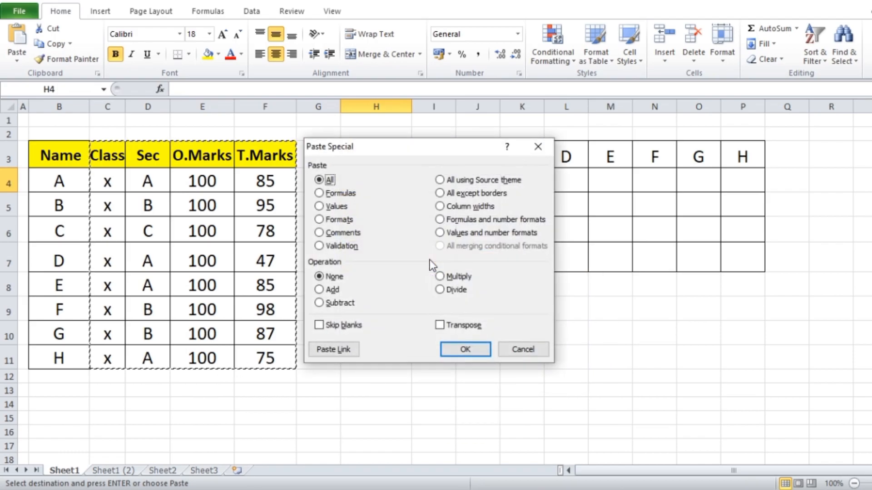
click(440, 325)
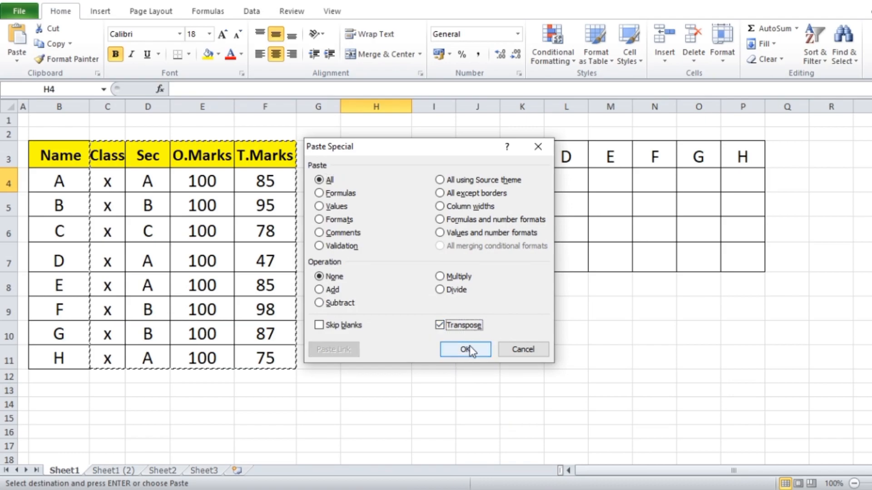
click(470, 349)
click(522, 186)
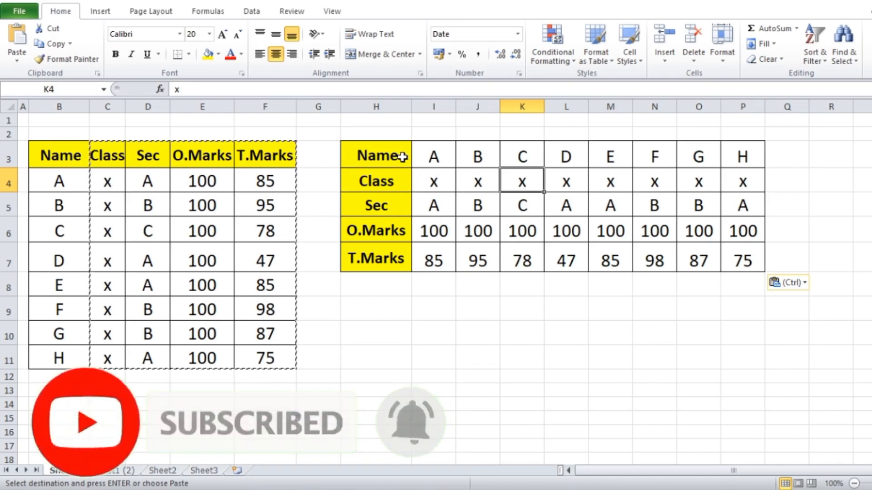
Clear the transposed data from H3:P7, leaving the empty formatted grid
drag(387, 152, 736, 256)
key(Delete)
key(ctrl+z)
click(543, 375)
Copy the whole marks table B3:F11 and paste it transposed starting at H3 using Paste Special
mouse_move(59, 162)
mouse_down()
mouse_move(226, 173)
mouse_move(259, 202)
mouse_move(269, 352)
mouse_up()
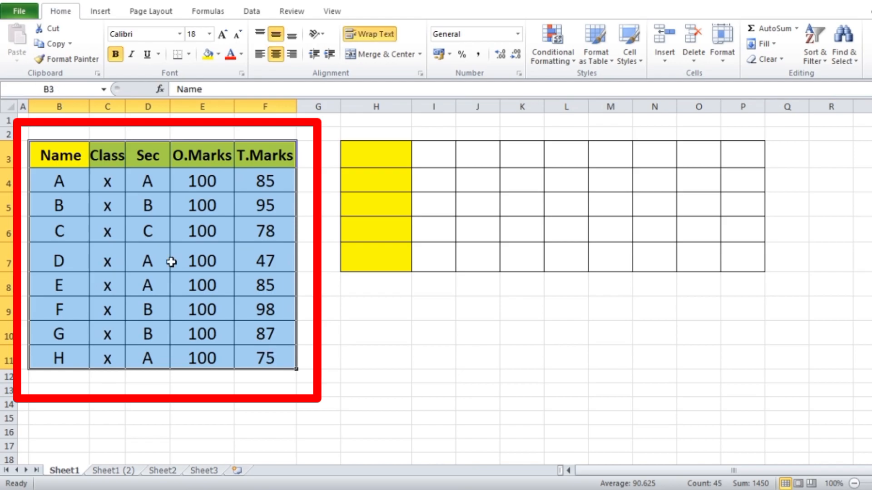
right_click(56, 156)
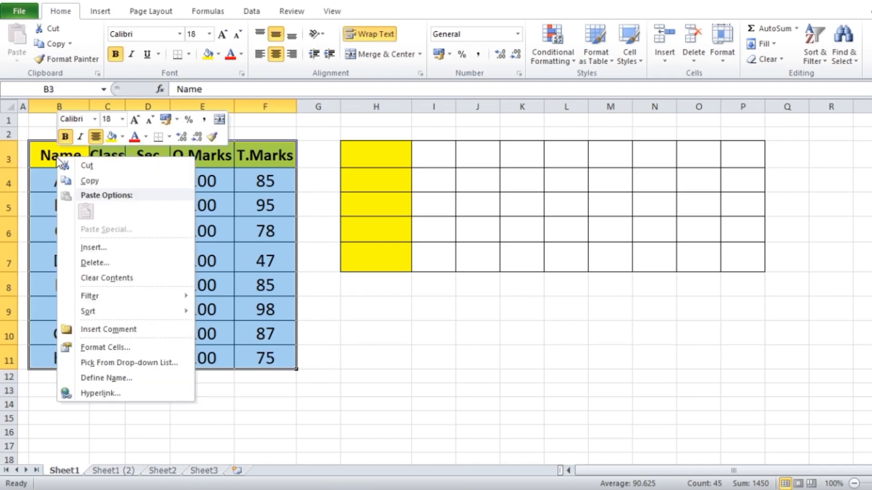
click(89, 180)
click(370, 150)
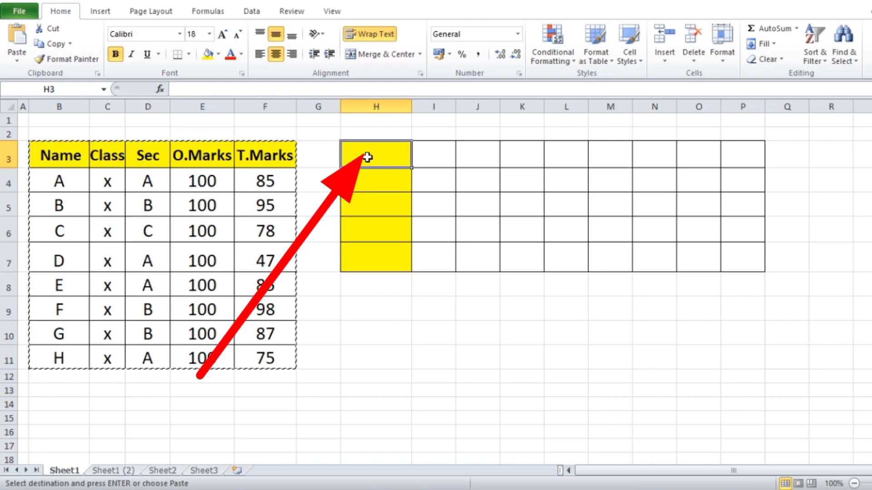
right_click(368, 158)
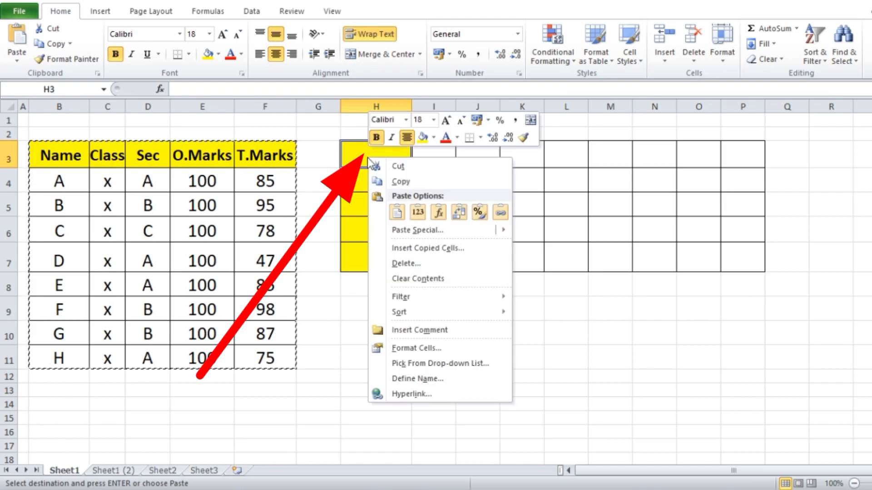
click(419, 233)
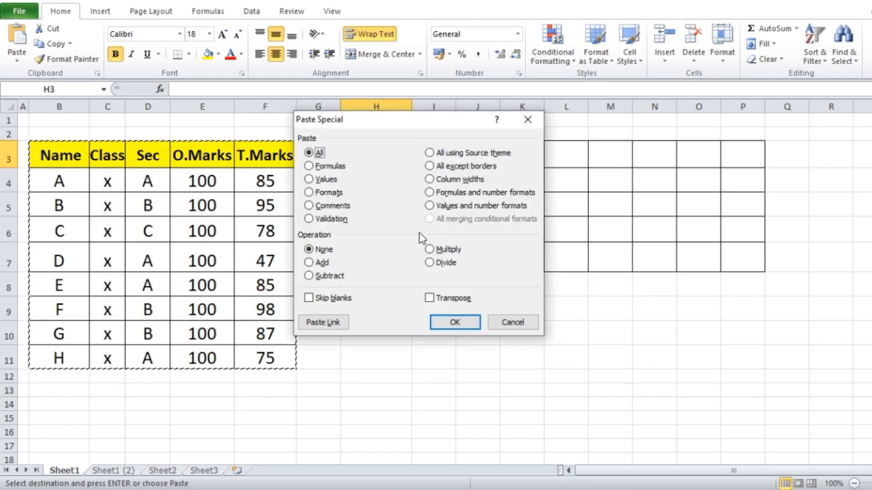
click(443, 295)
click(455, 323)
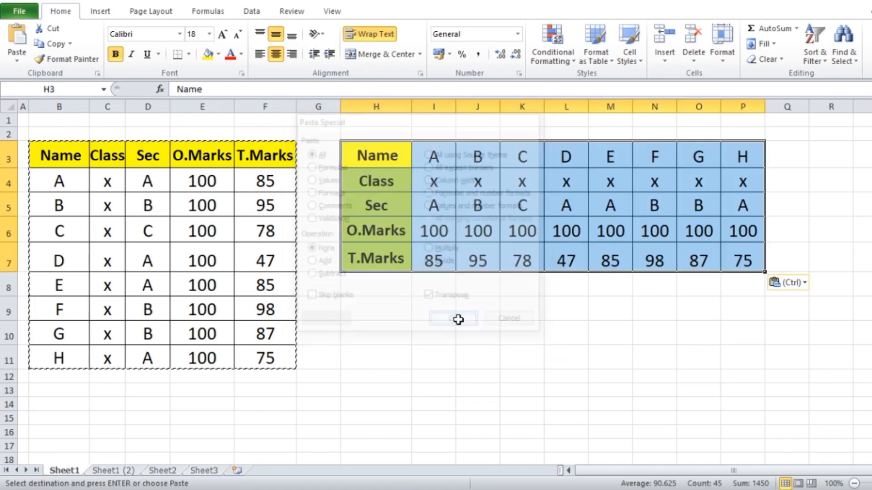
click(646, 356)
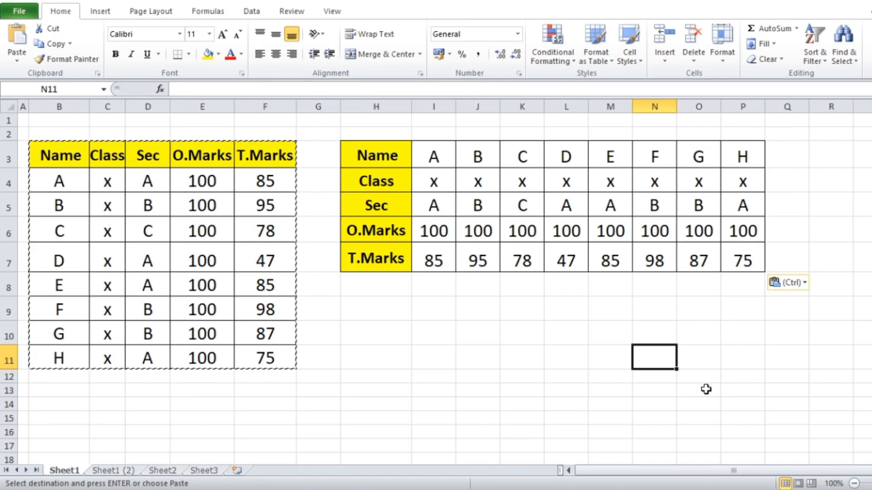
On Sheet1 (2), copy the horizontal table C3:K7 and paste it transposed starting at M3 using Paste Special
click(125, 471)
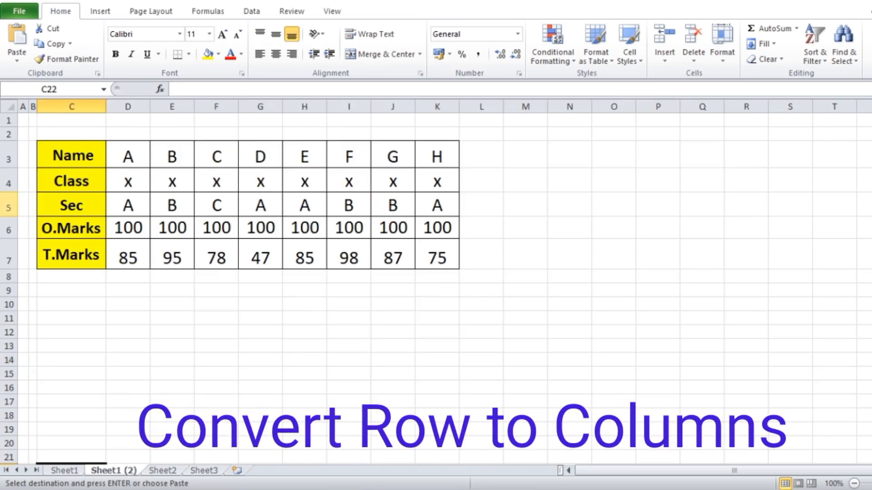
drag(60, 152, 425, 258)
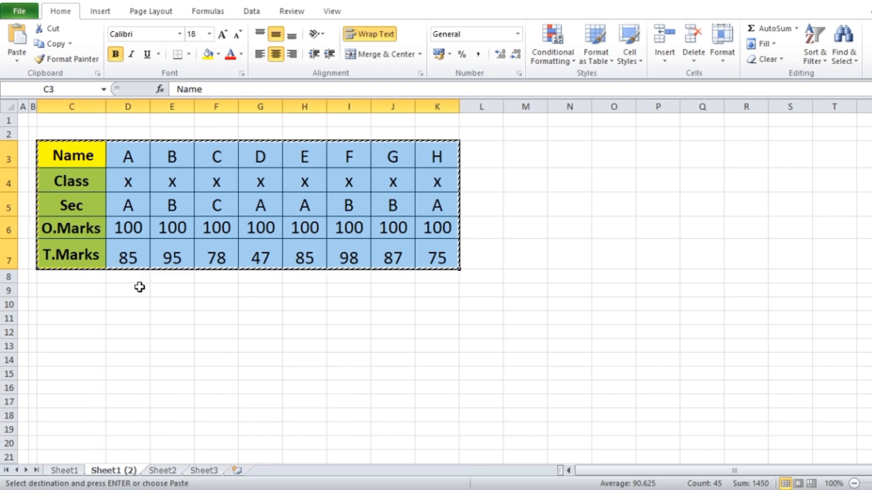
click(531, 153)
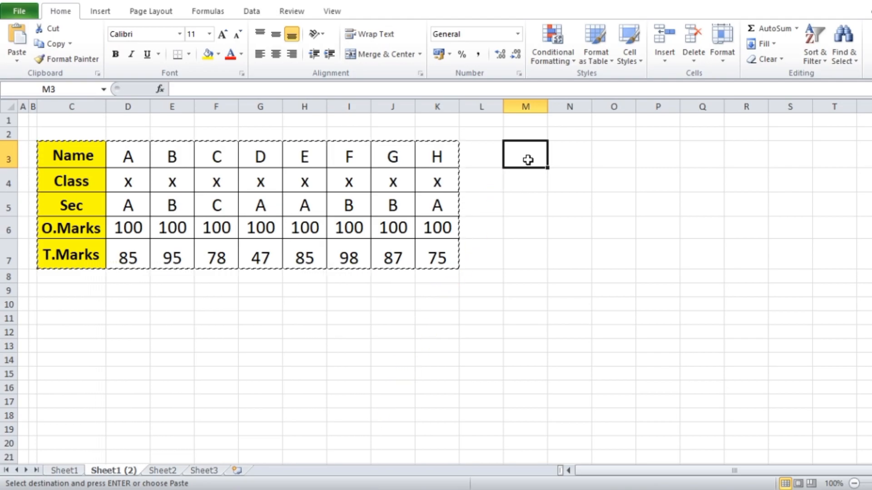
right_click(528, 163)
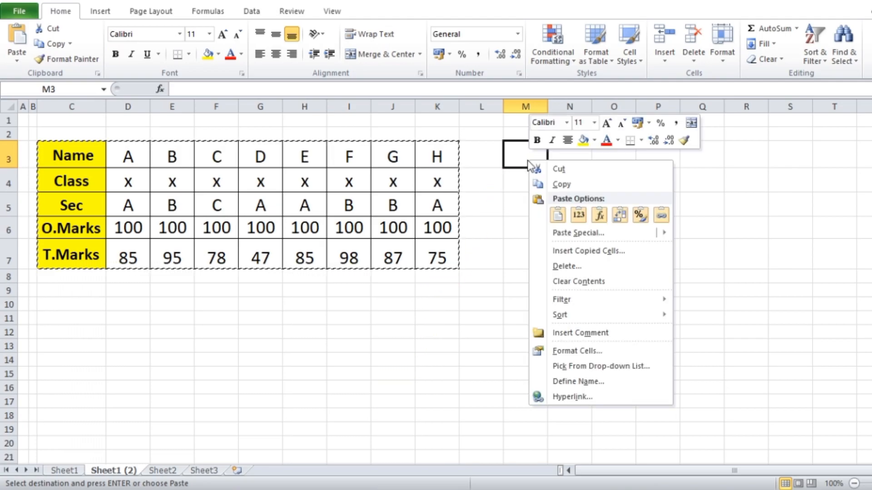
click(567, 233)
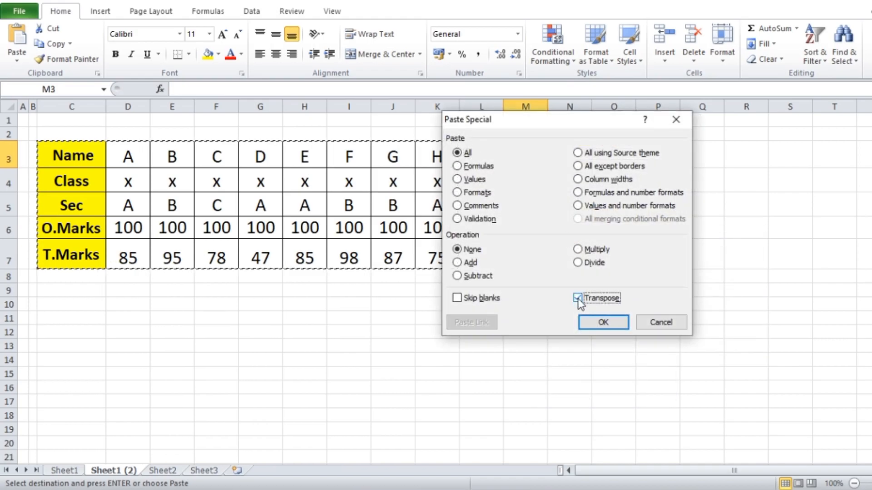
click(603, 323)
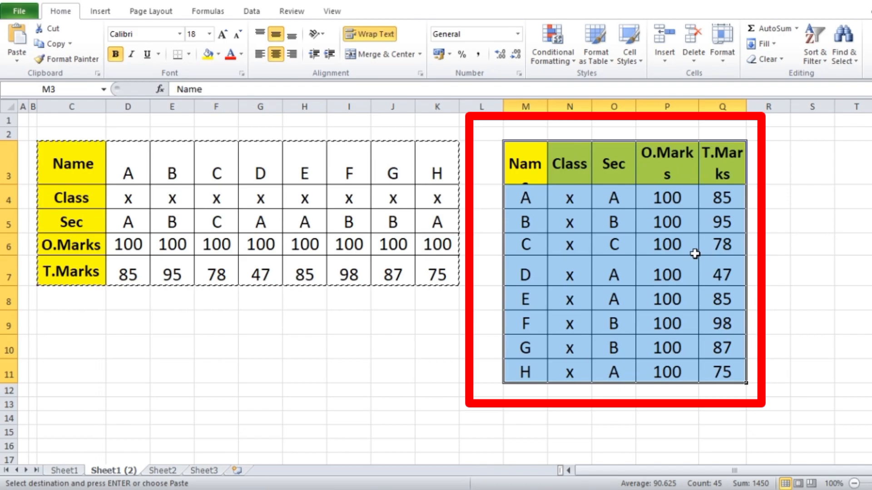
click(613, 245)
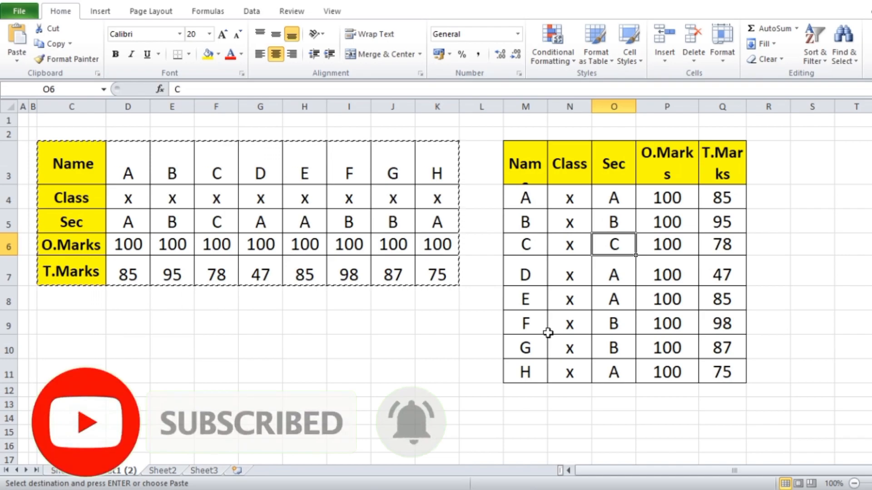
click(240, 341)
Return to Sheet1 and clear the contents of the transposed table in H3:P7
click(71, 472)
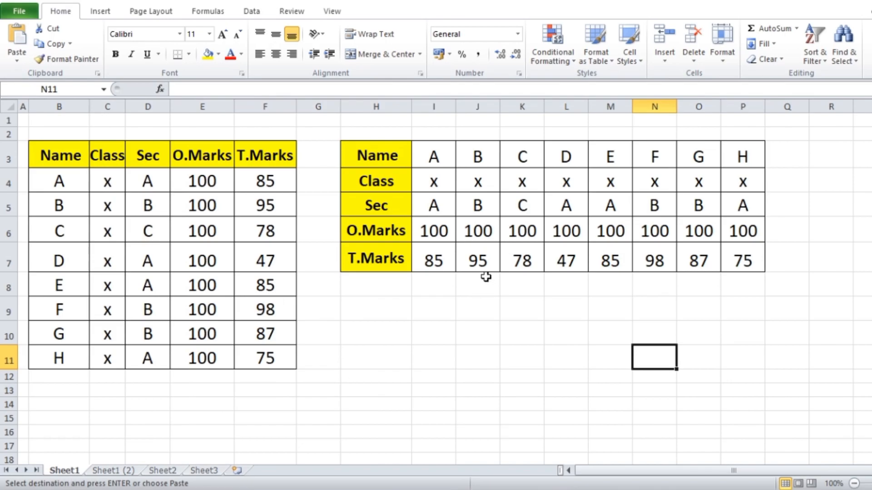
drag(376, 152, 736, 263)
key(Delete)
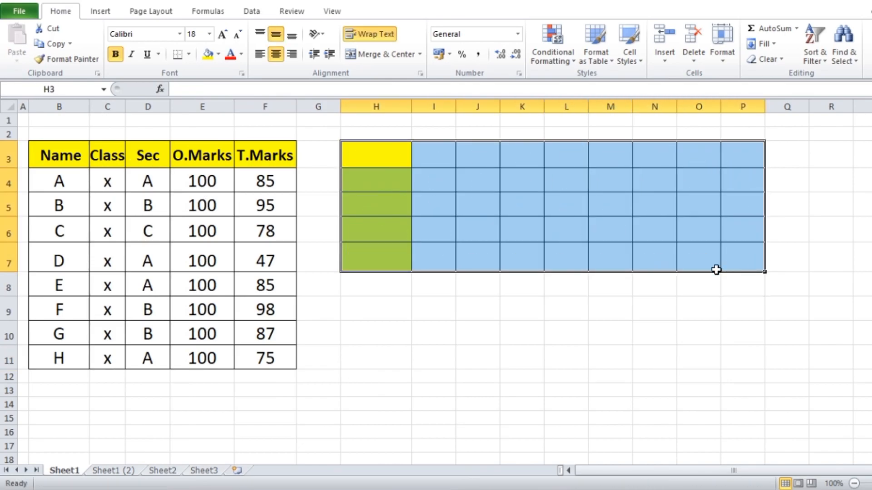
Copy the marks table B3:F11 and paste it transposed into the empty grid starting at H3
click(616, 364)
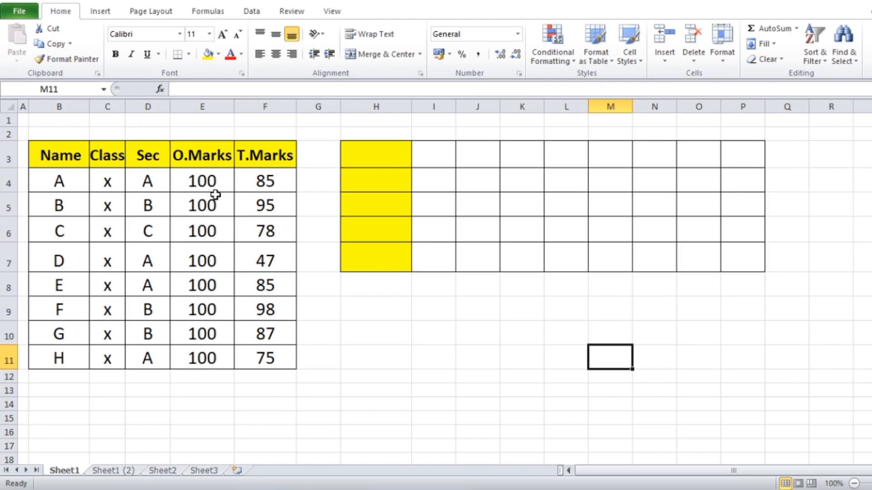
mouse_move(72, 167)
mouse_down()
mouse_move(91, 273)
mouse_move(241, 334)
mouse_move(261, 358)
mouse_up()
right_click(217, 250)
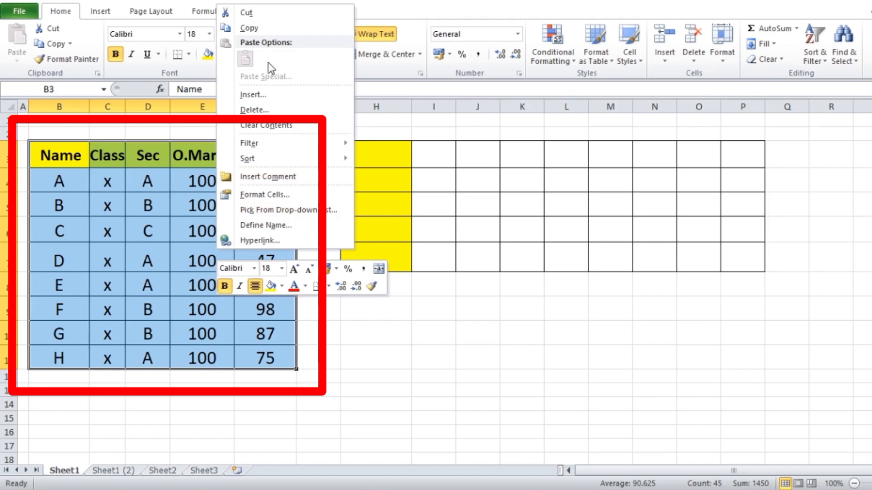
click(255, 29)
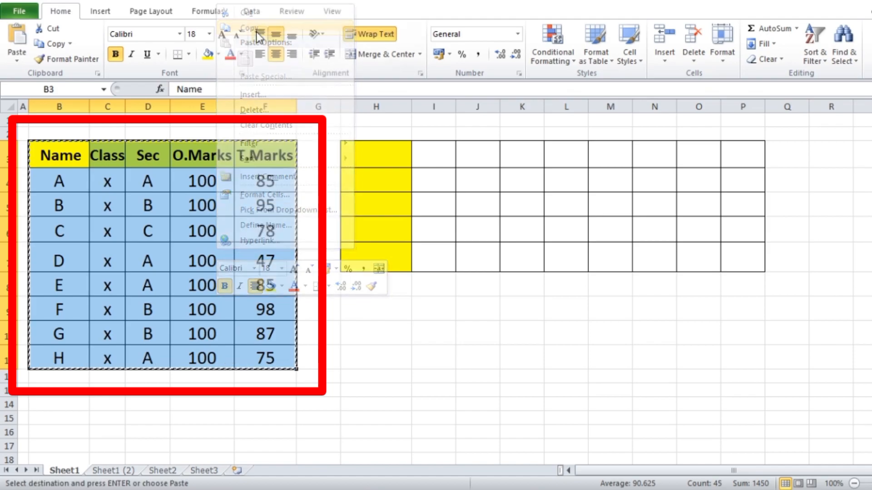
click(380, 156)
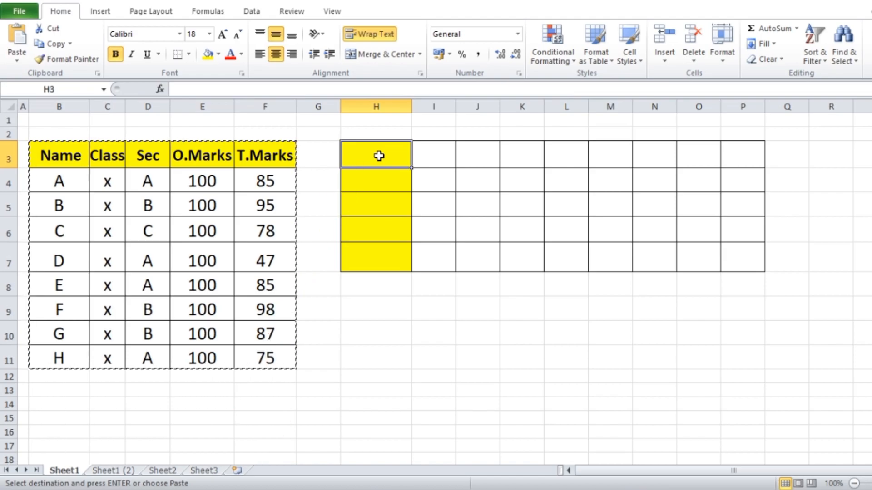
key(alt)
key(h)
key(v)
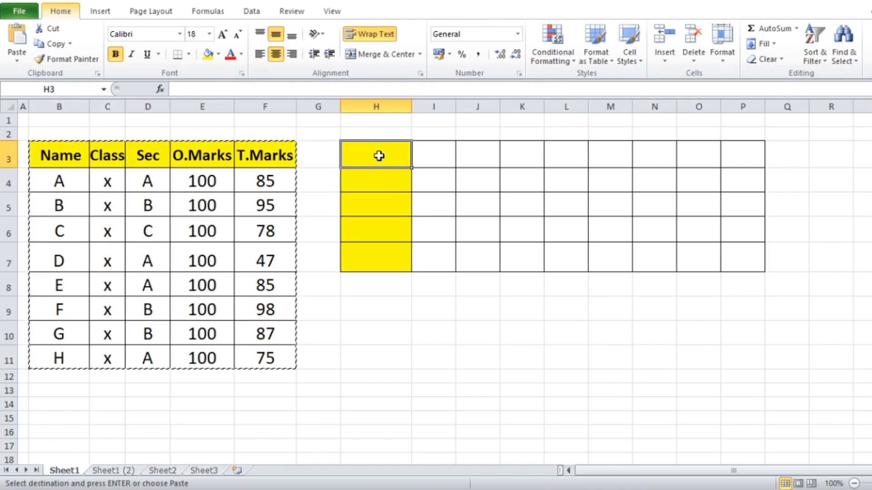
key(t)
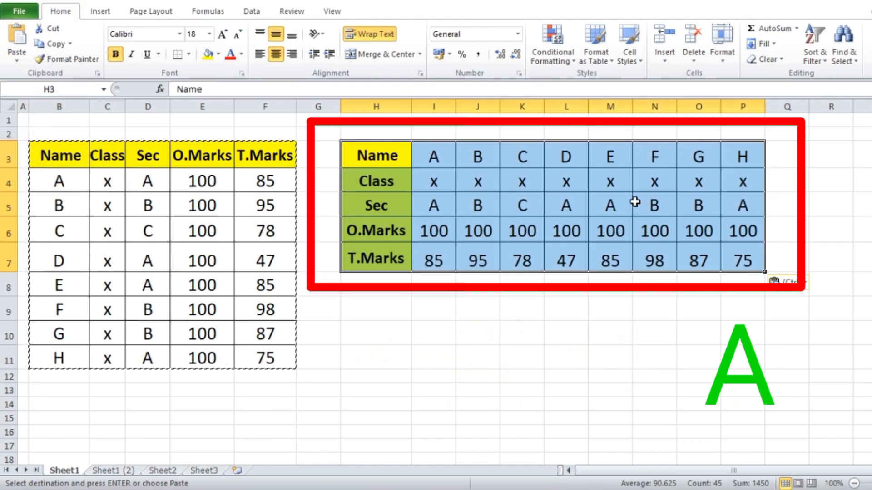
On Sheet1 (2), clear the contents of the transposed table in M3:Q11
click(119, 473)
drag(530, 156, 720, 363)
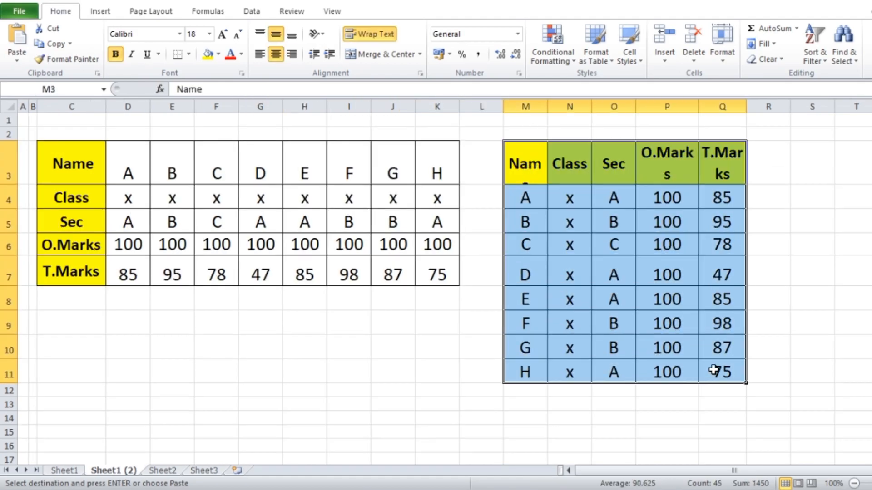
key(Delete)
Copy the horizontal table C3:K7 and paste it transposed into the empty grid starting at M3
mouse_move(74, 159)
mouse_down()
mouse_move(218, 276)
mouse_move(421, 279)
mouse_up()
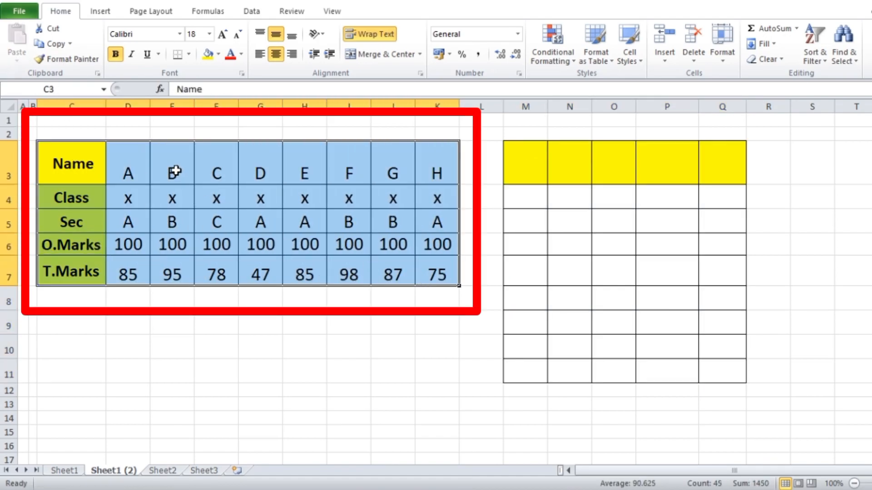
key(ctrl+c)
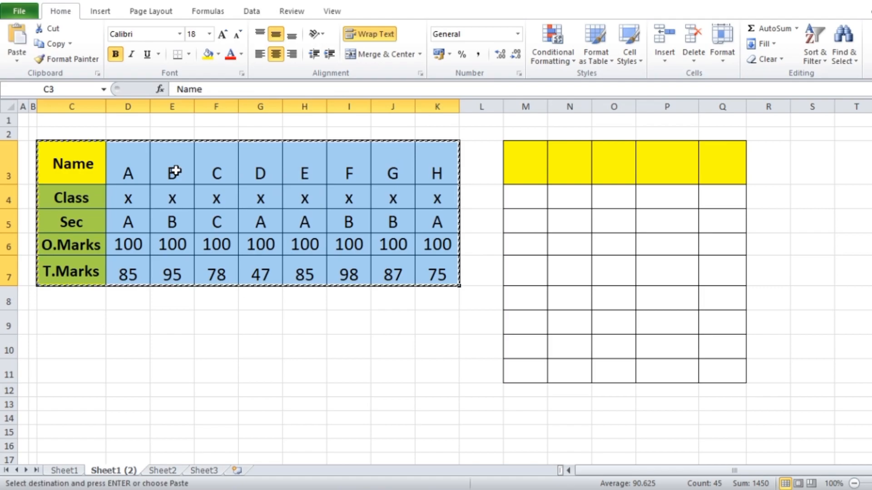
click(520, 173)
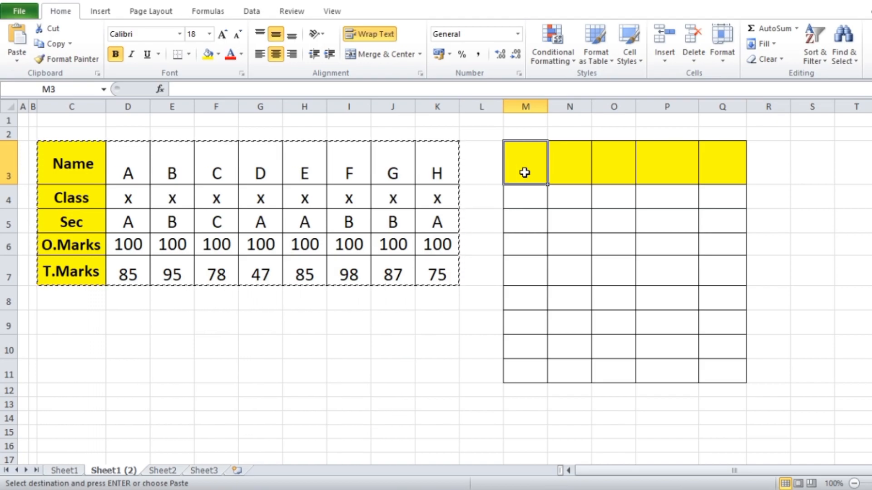
key(alt+h)
key(v)
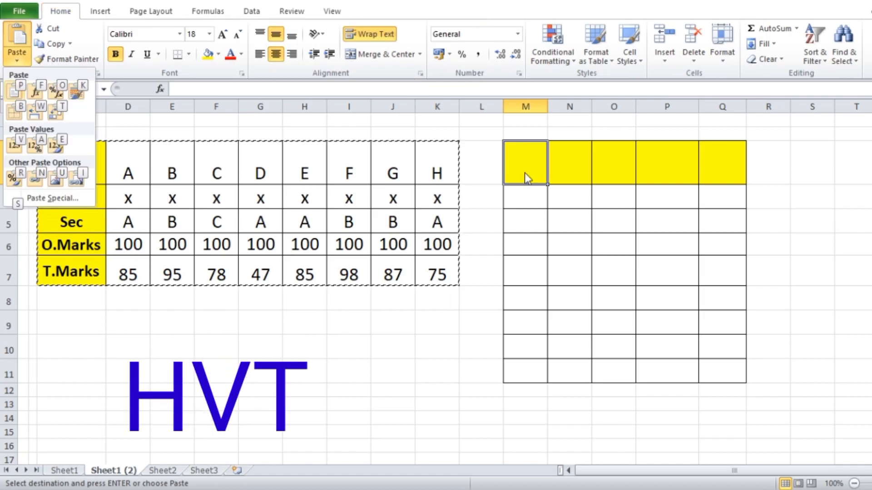
key(t)
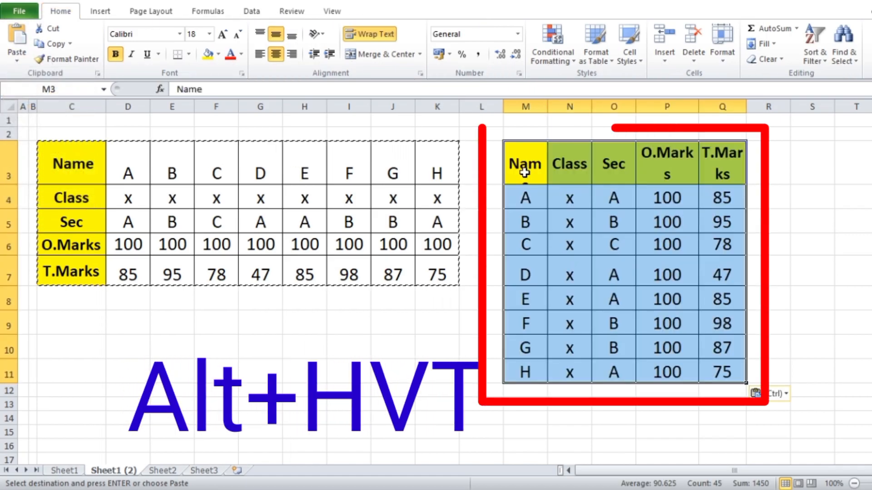